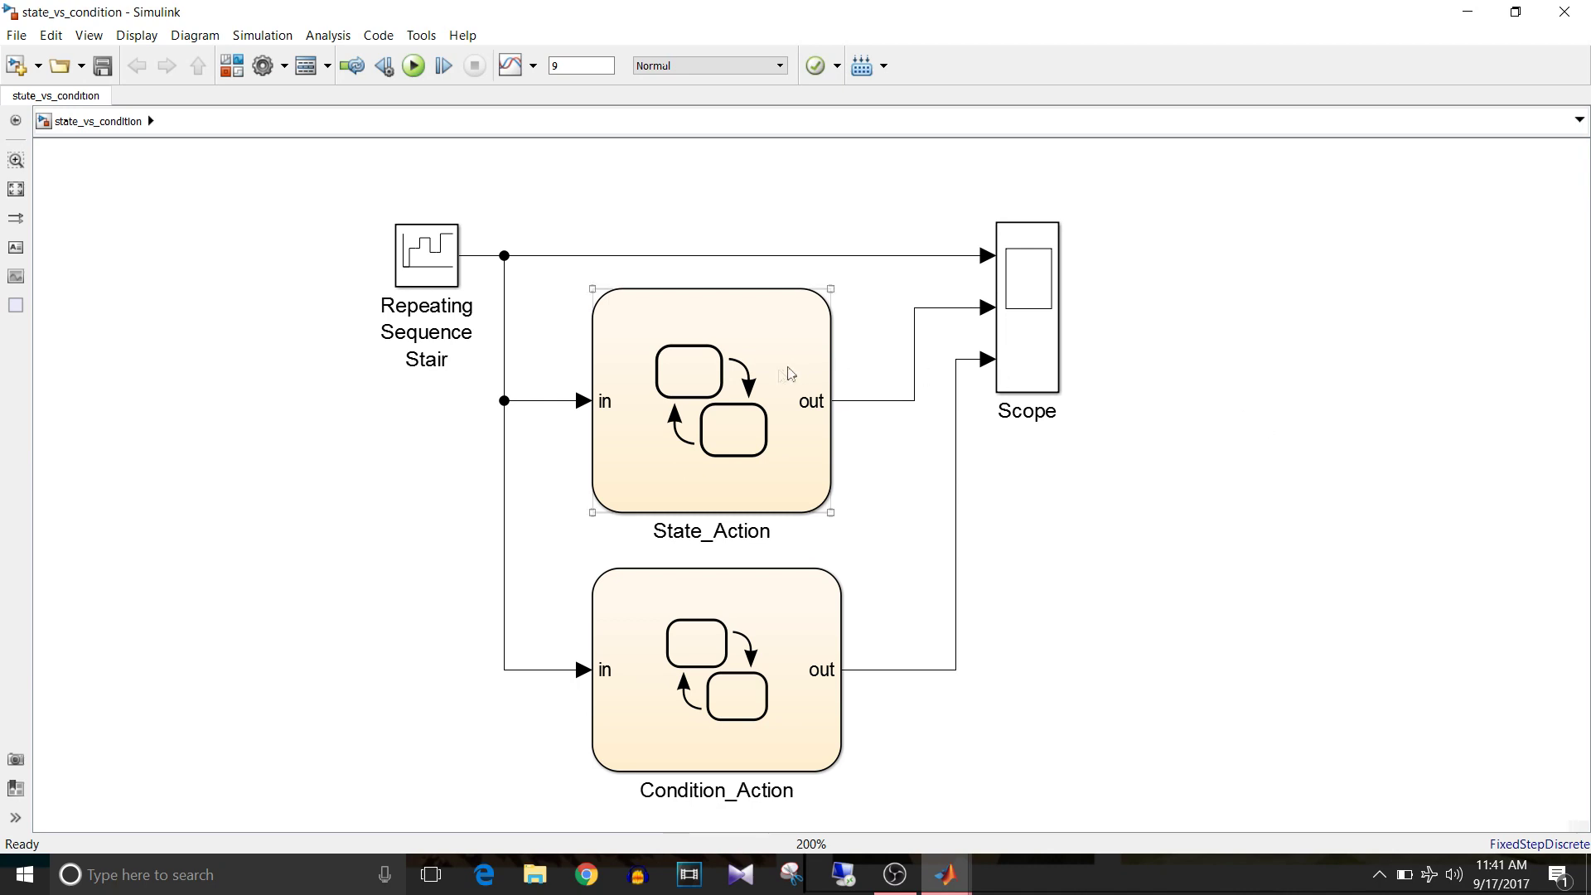
Step: Point out the stair source, Scope and State_Action blocks, then open the State_Action chart
click(429, 303)
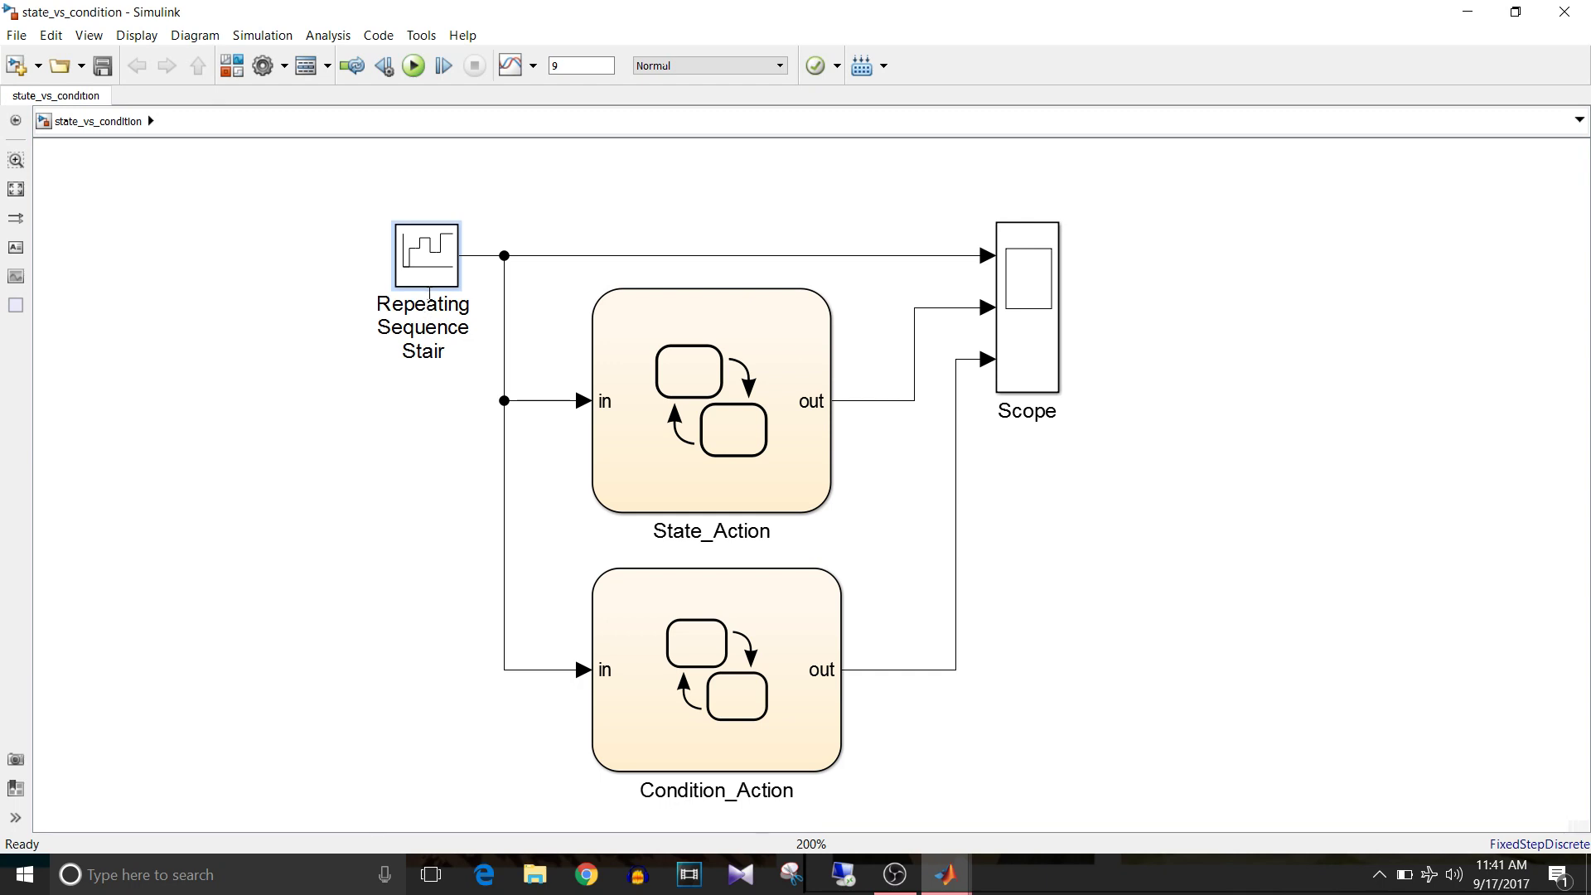
click(1051, 311)
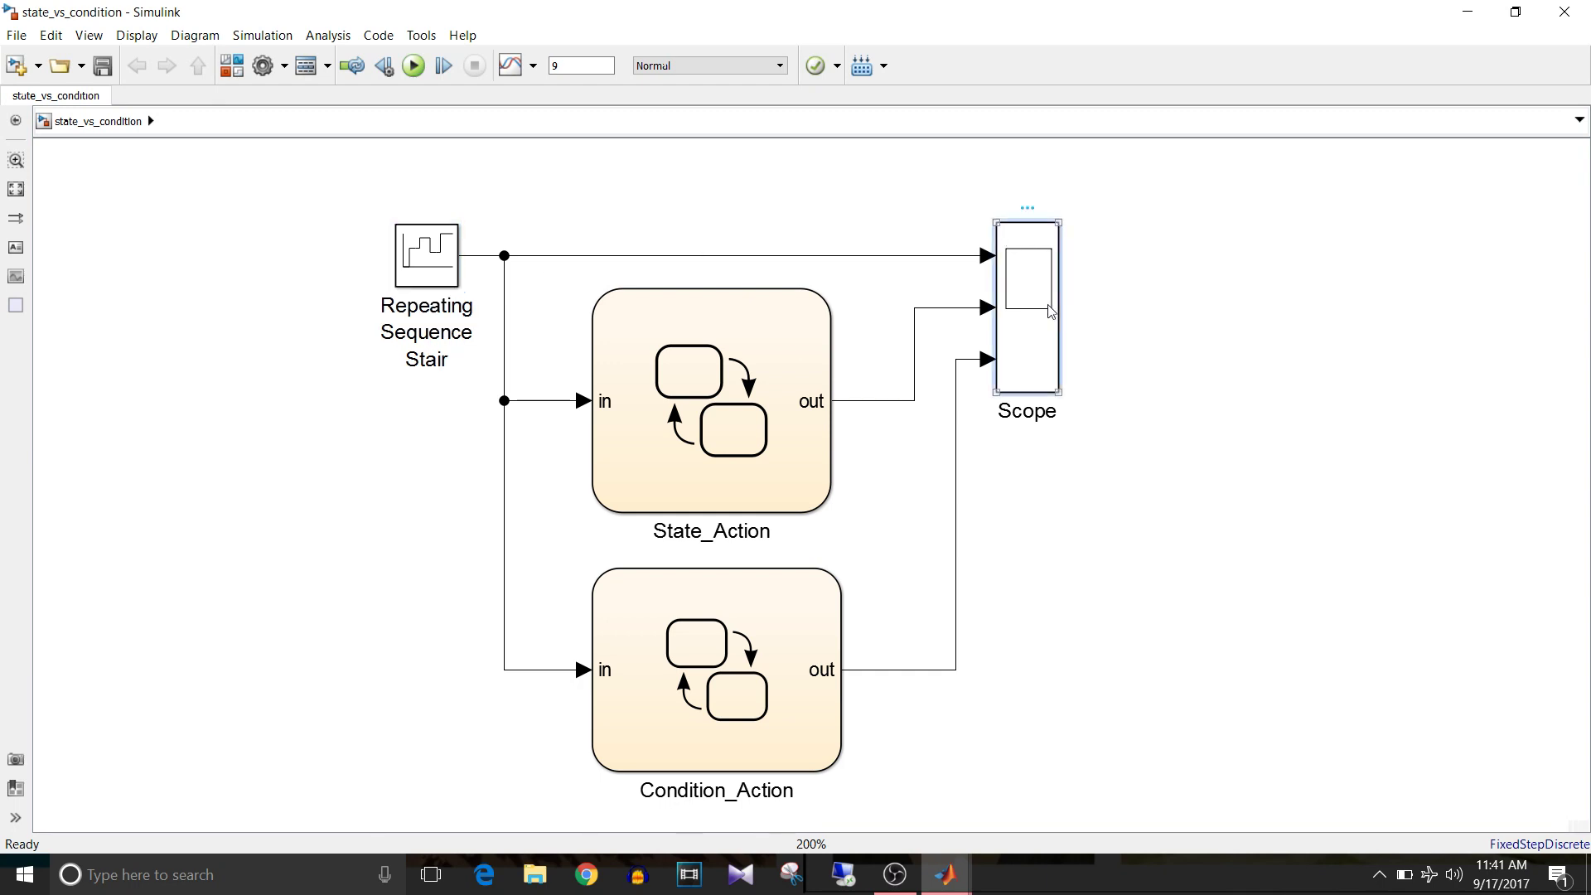
click(780, 358)
double_click(737, 350)
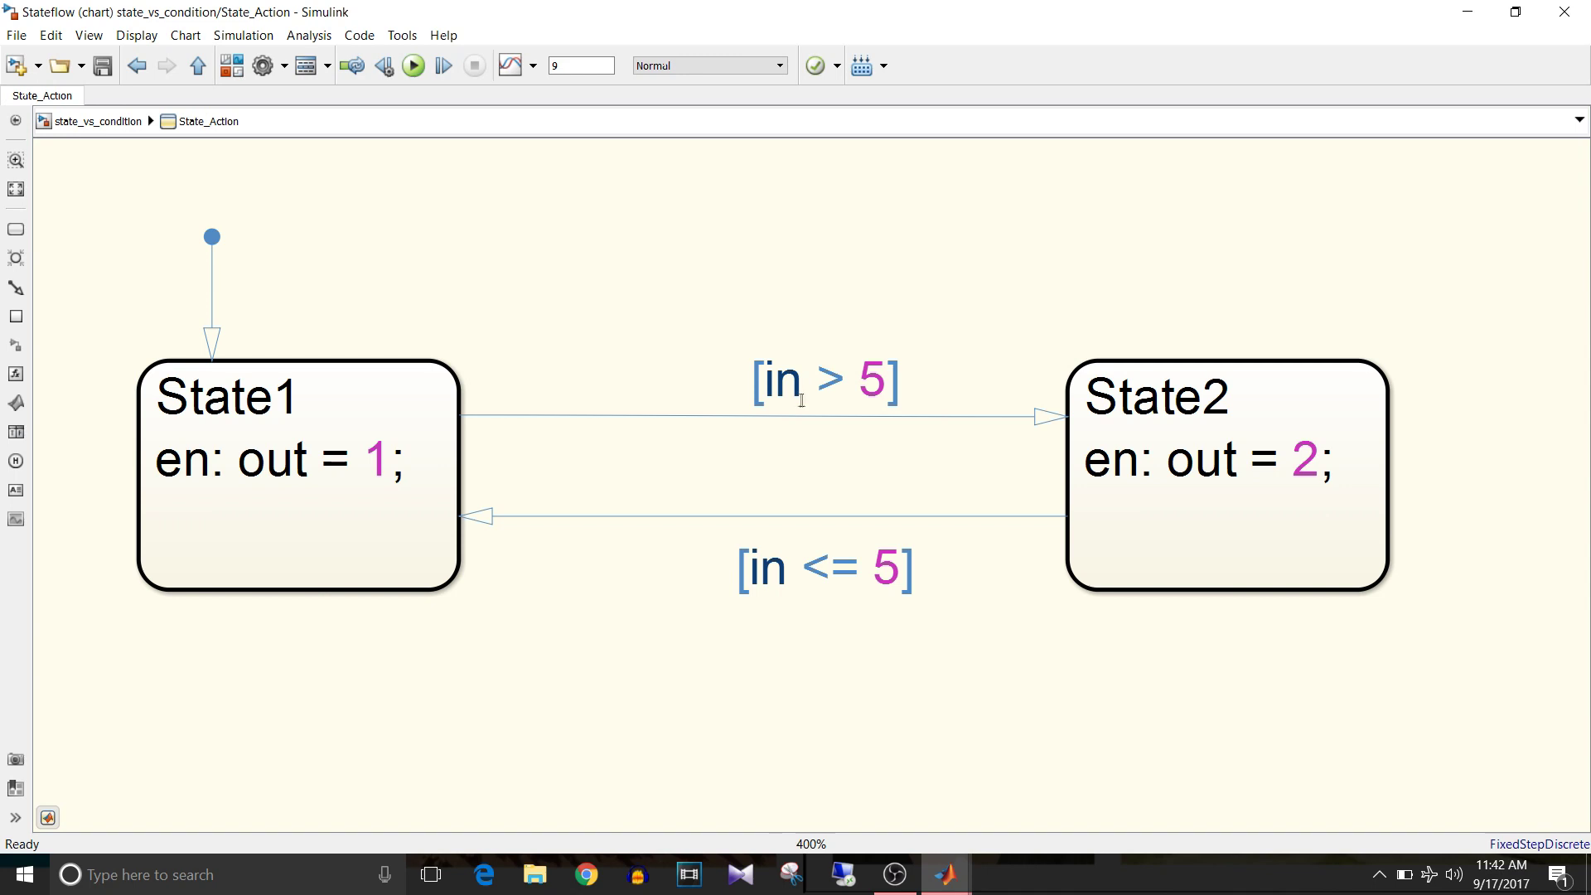
Step: Walk through State1 and State2 entry actions (out = 1, out = 2) and the in > 5 / in <= 5 transitions
click(334, 488)
click(1334, 460)
click(1335, 460)
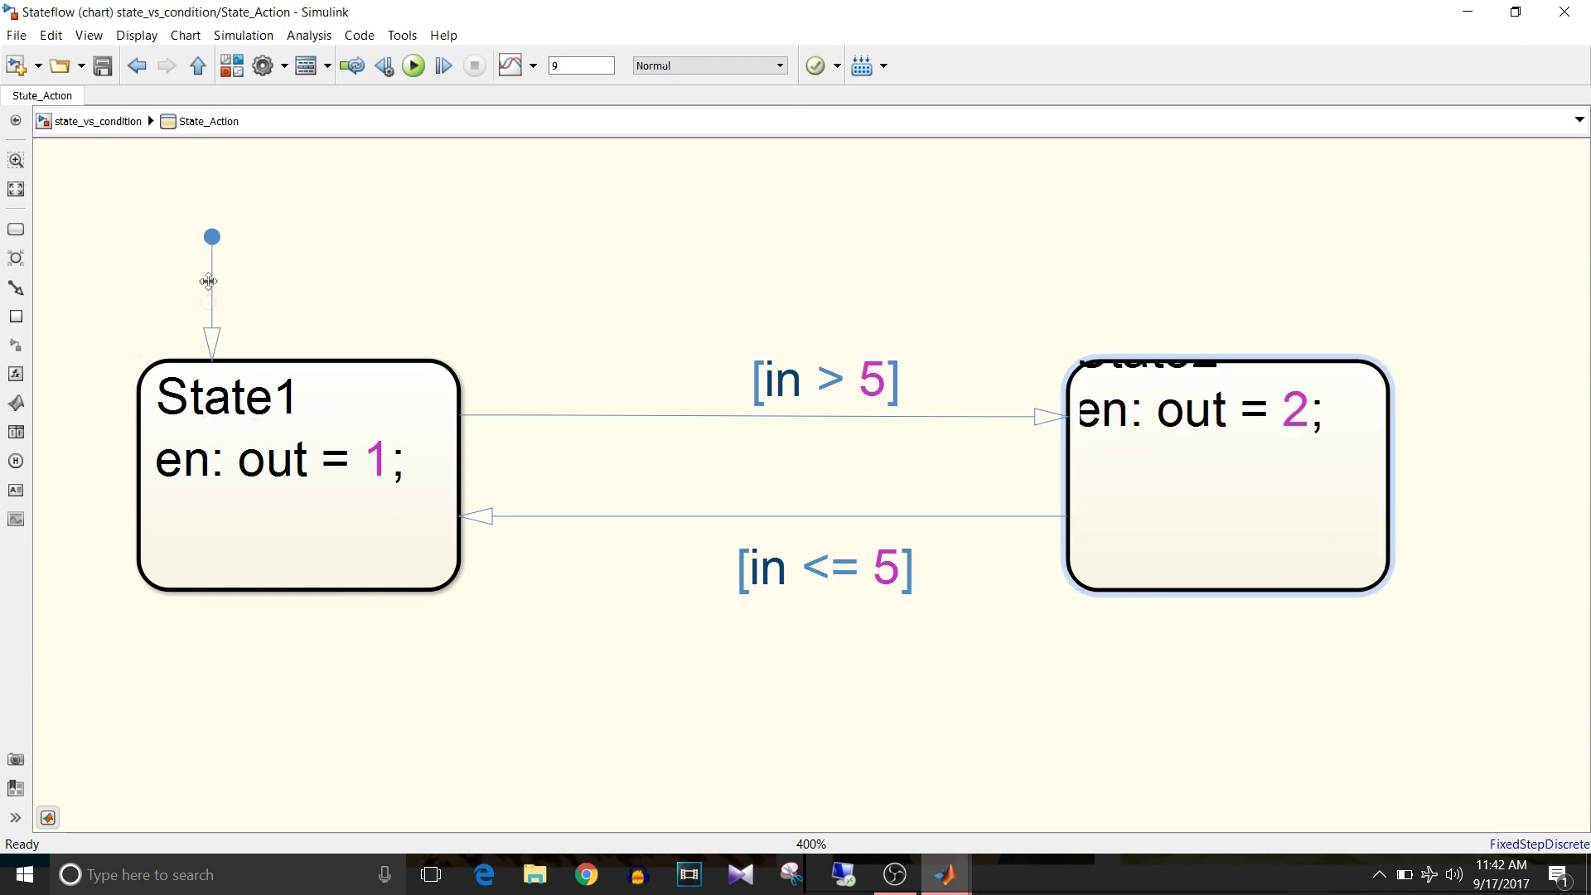
click(211, 375)
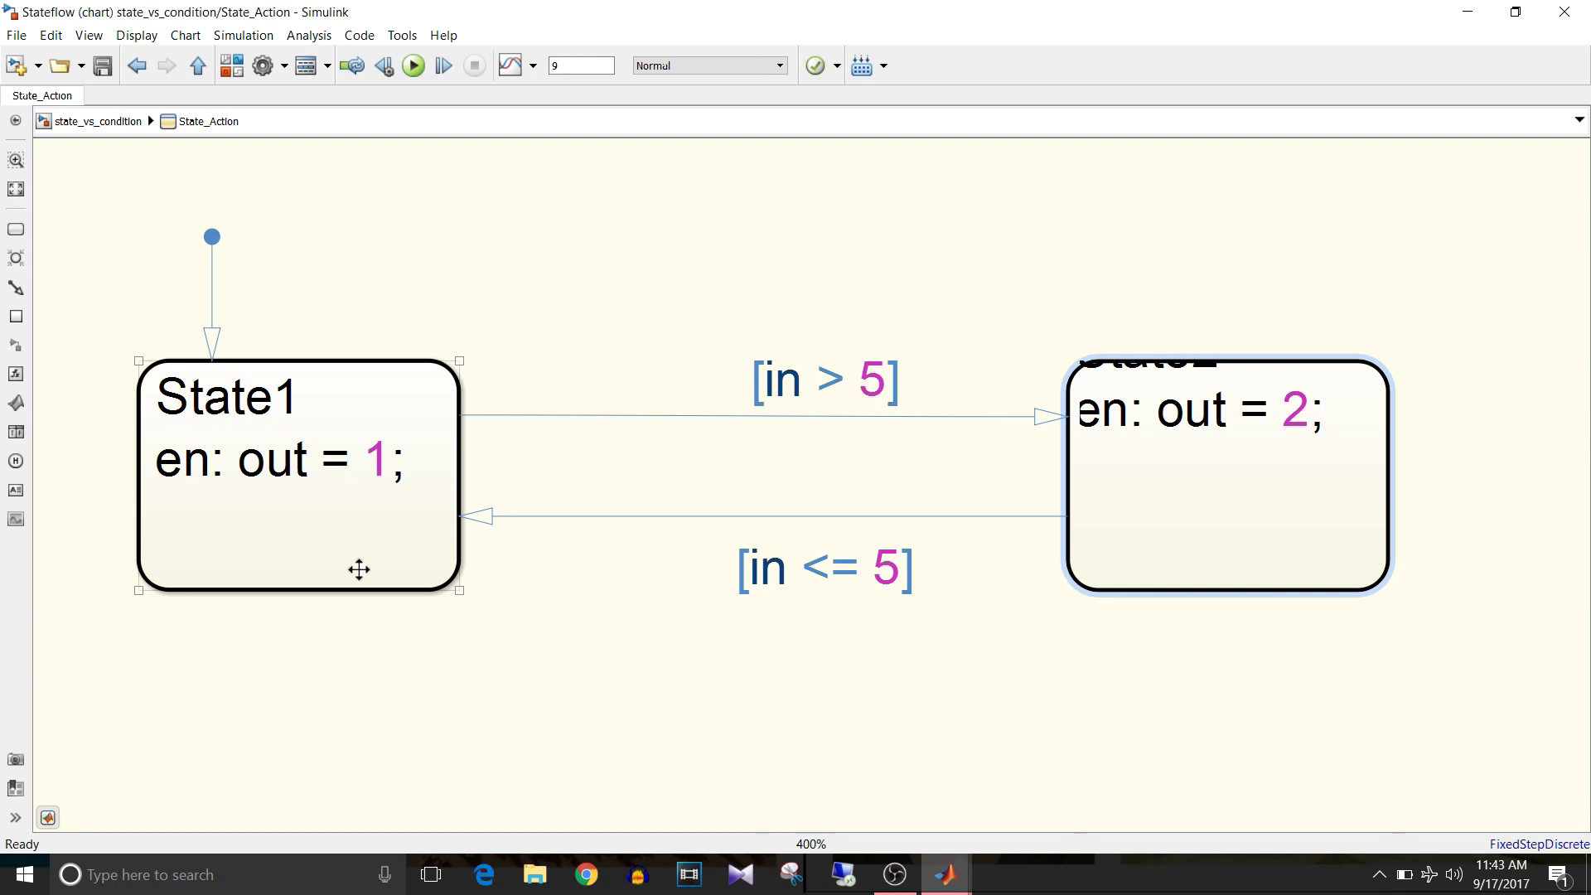
click(953, 386)
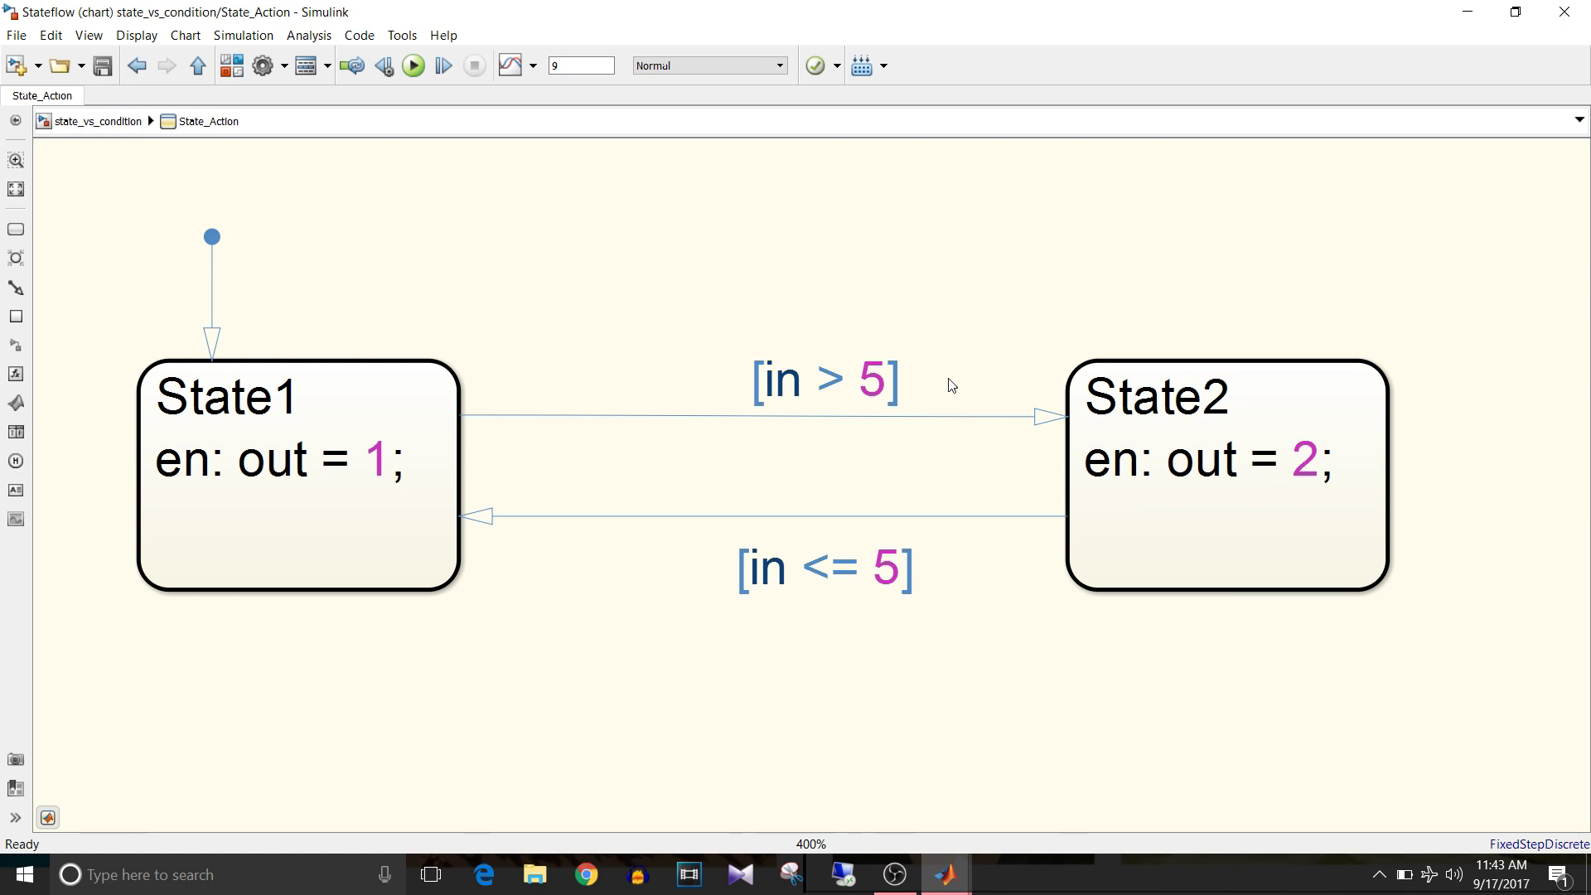
click(1177, 503)
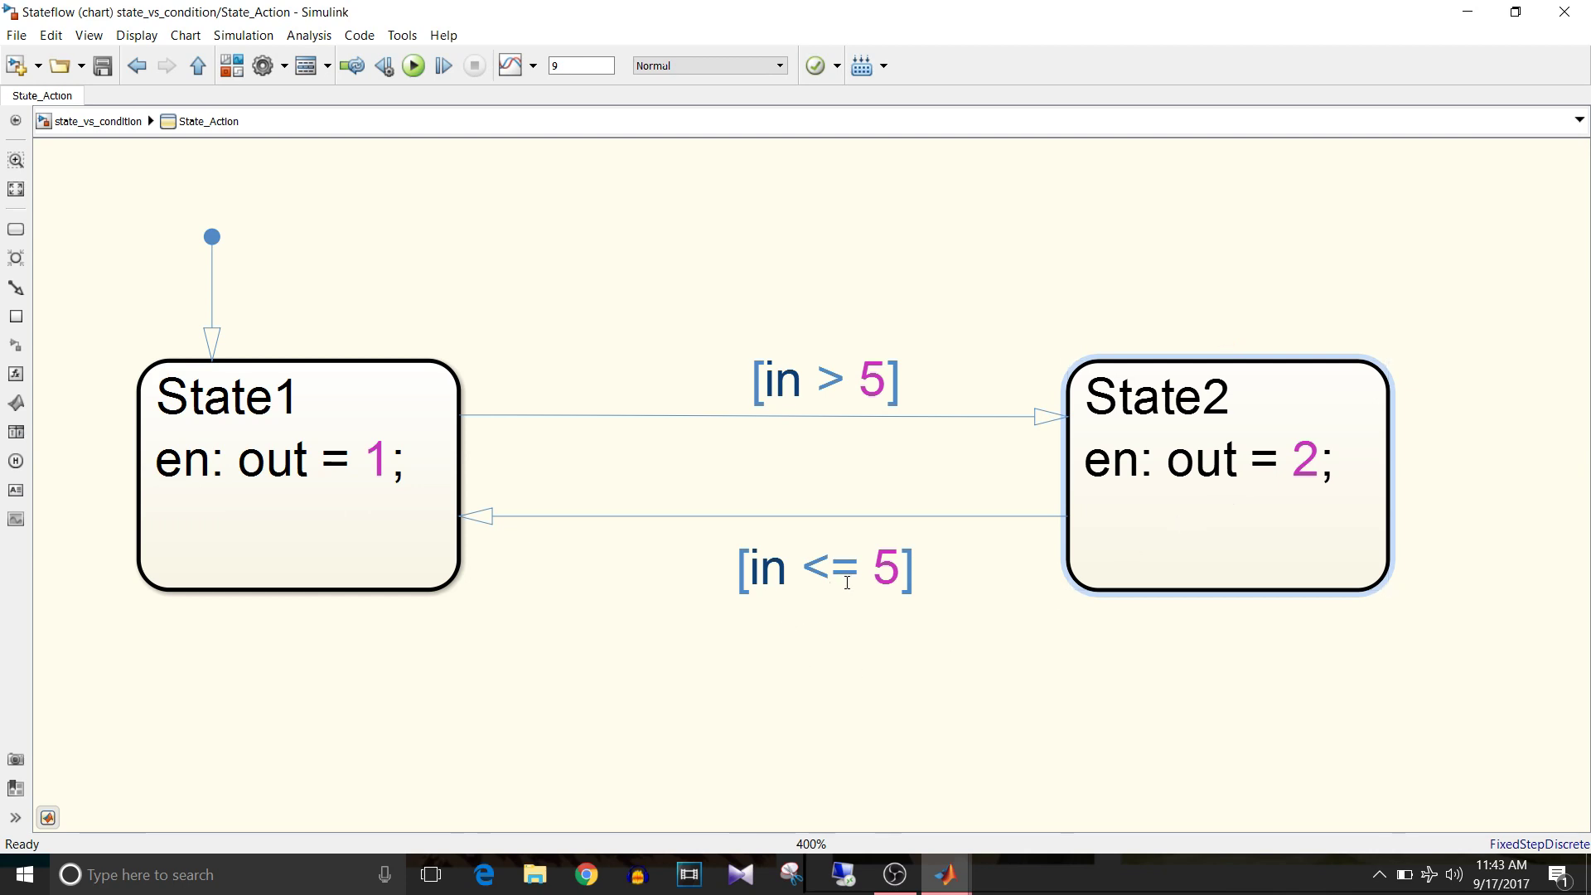
click(847, 583)
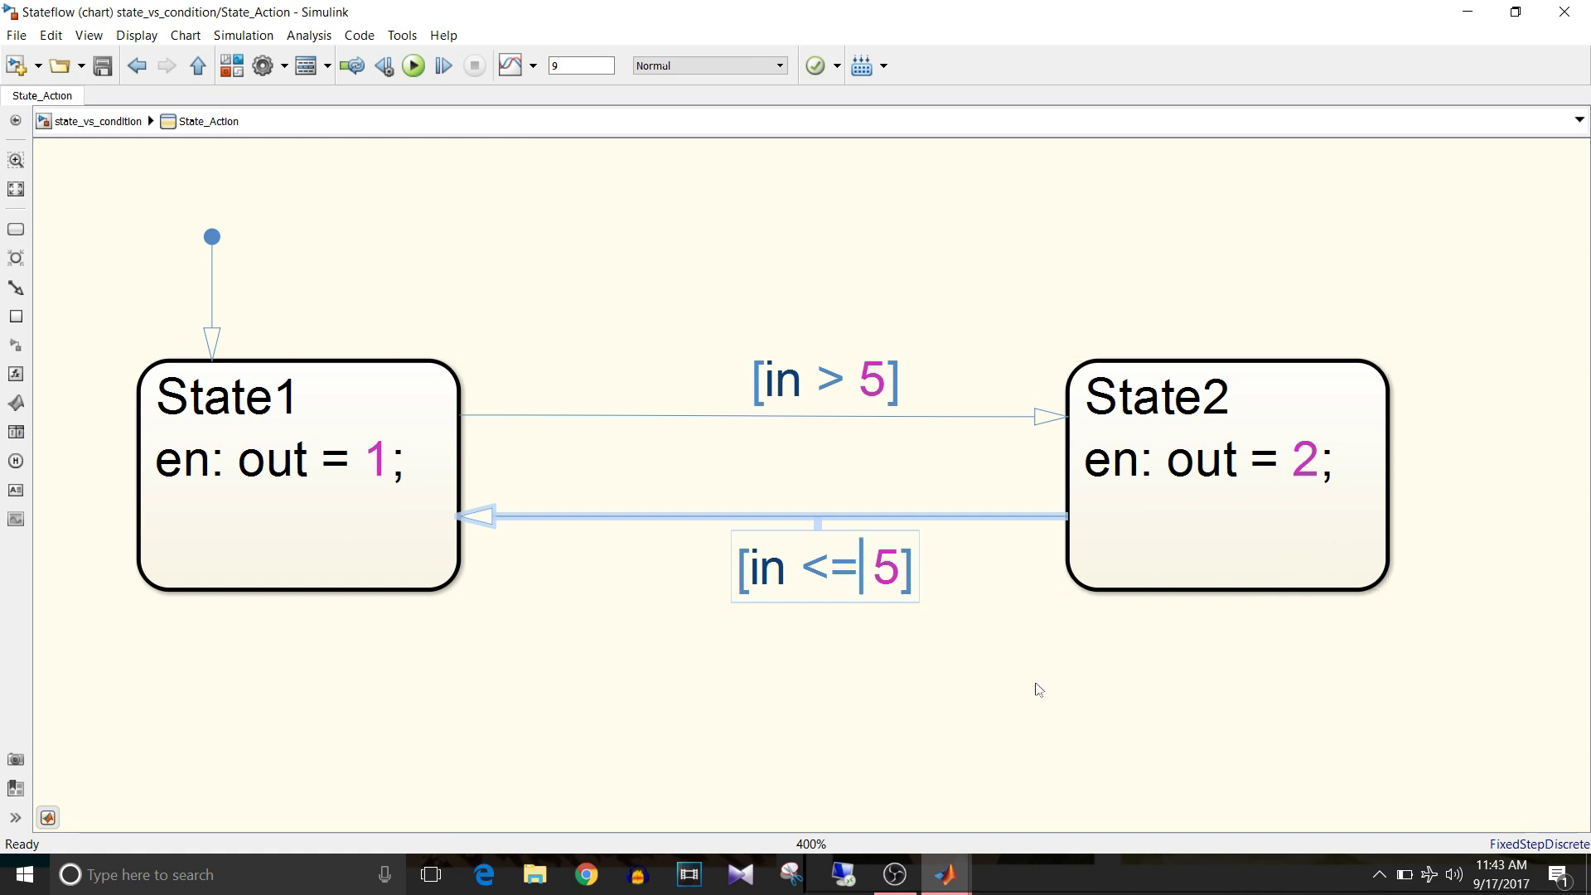
click(359, 537)
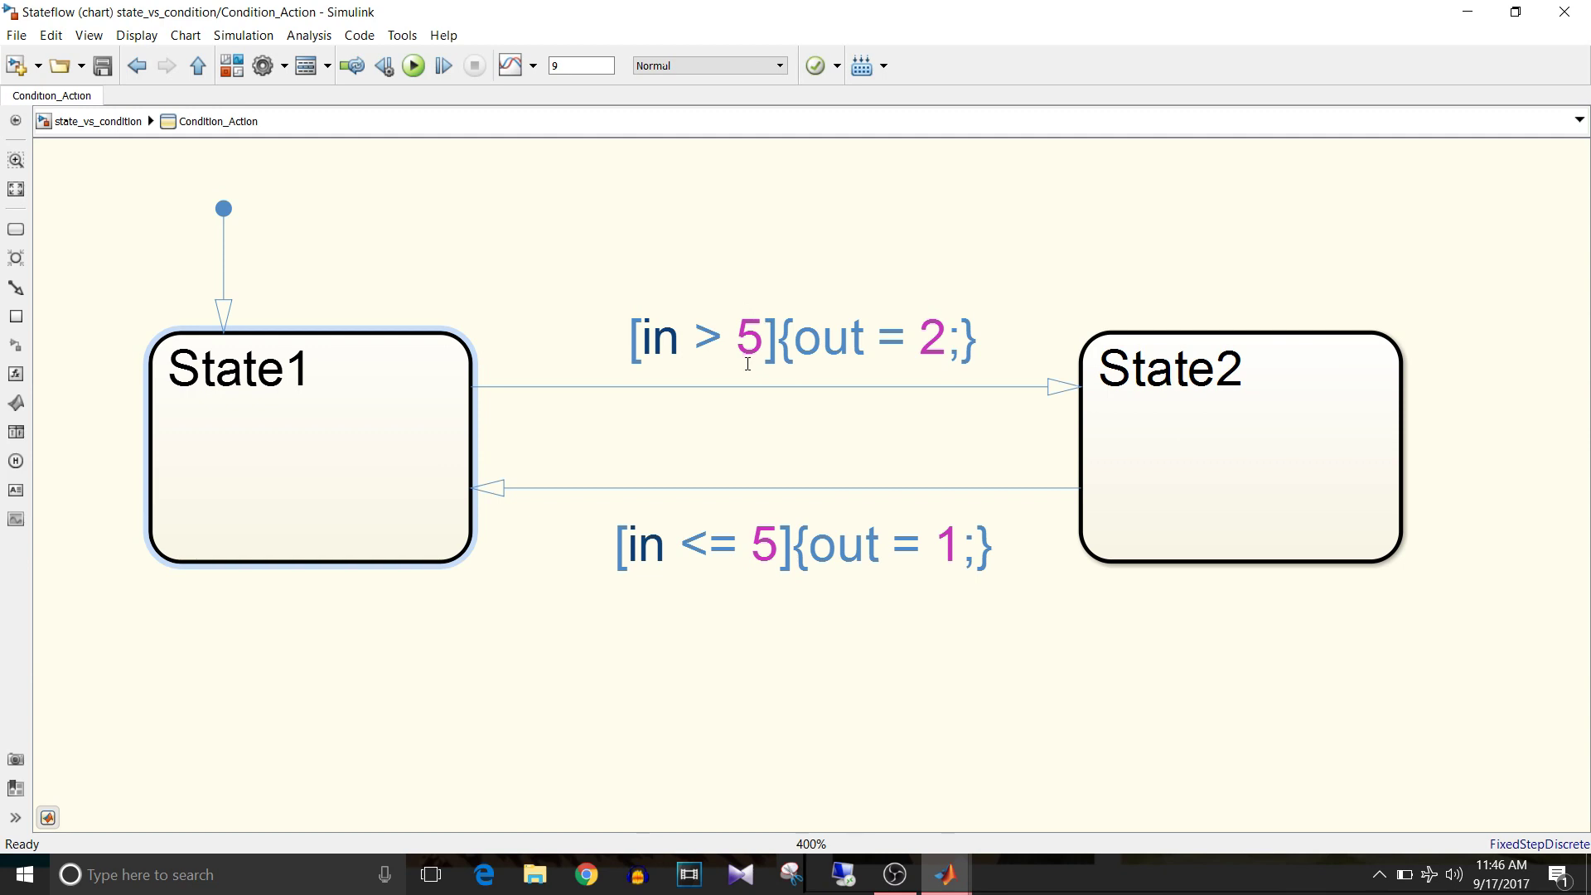
Step: Examine State2 and the [in > 5]{out = 2;} transition in the Condition_Action chart
click(1341, 453)
click(861, 386)
click(864, 353)
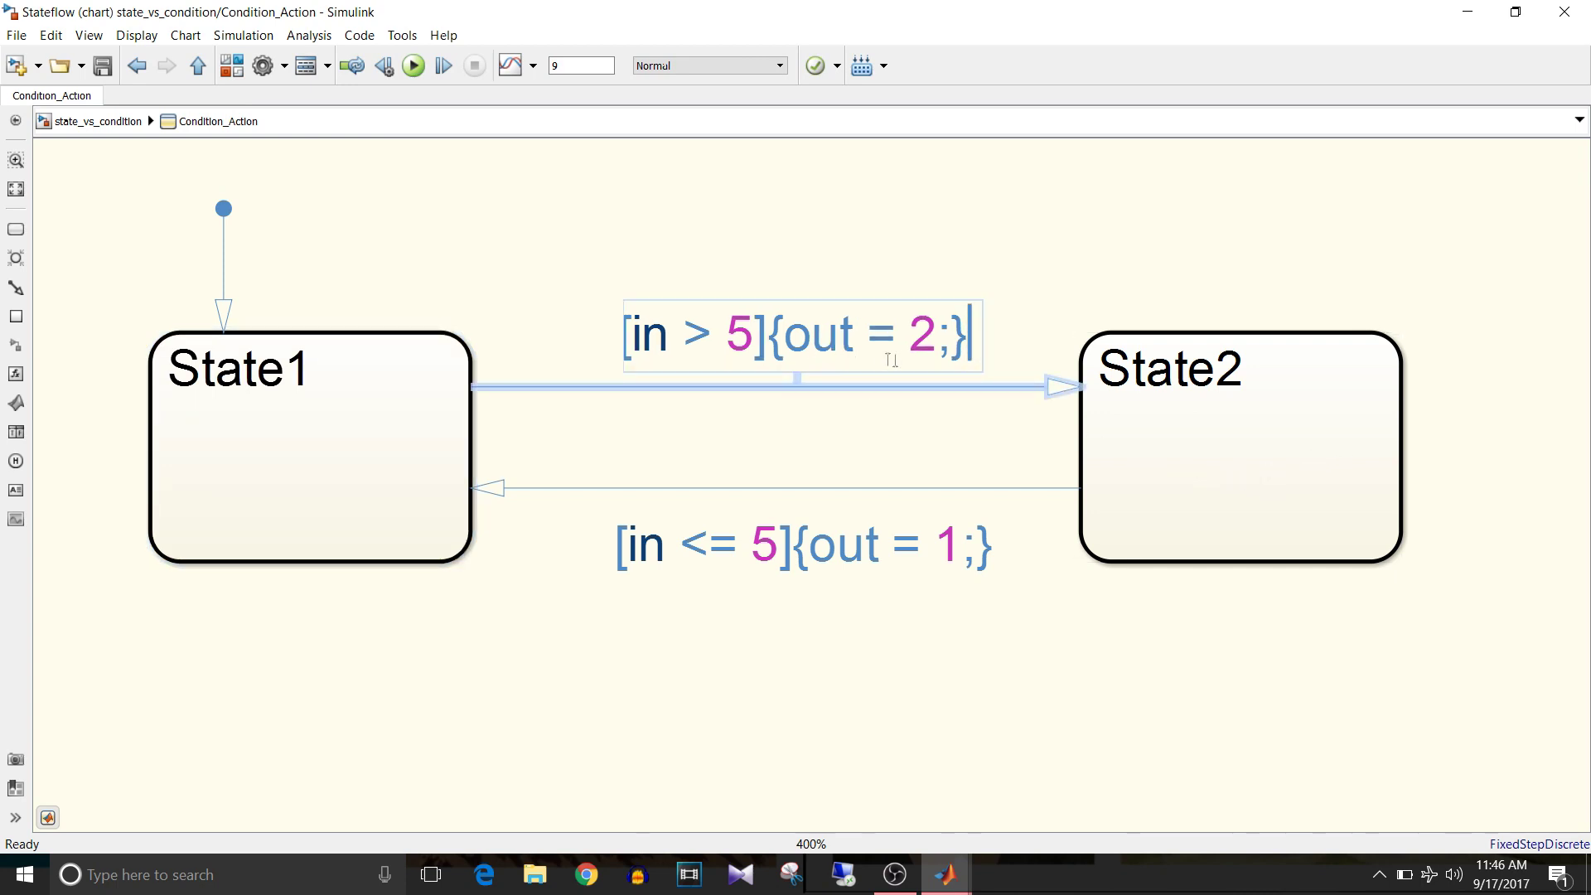
click(959, 455)
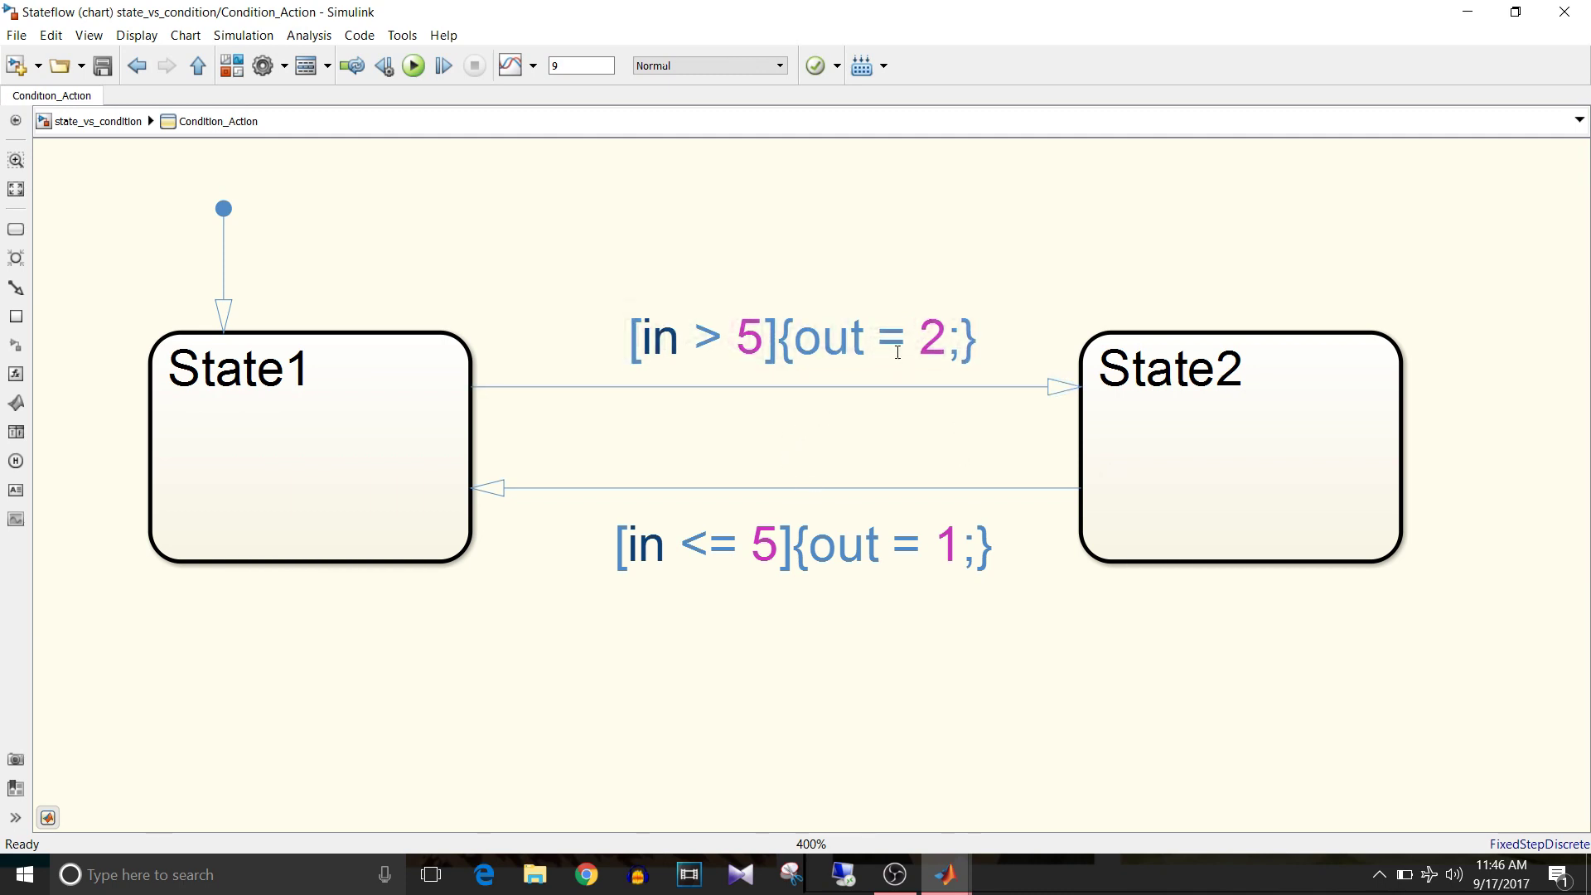
Step: Review State2 and State1, then go back to the top-level state_vs_condition model
click(1146, 440)
click(1036, 514)
click(371, 462)
click(114, 128)
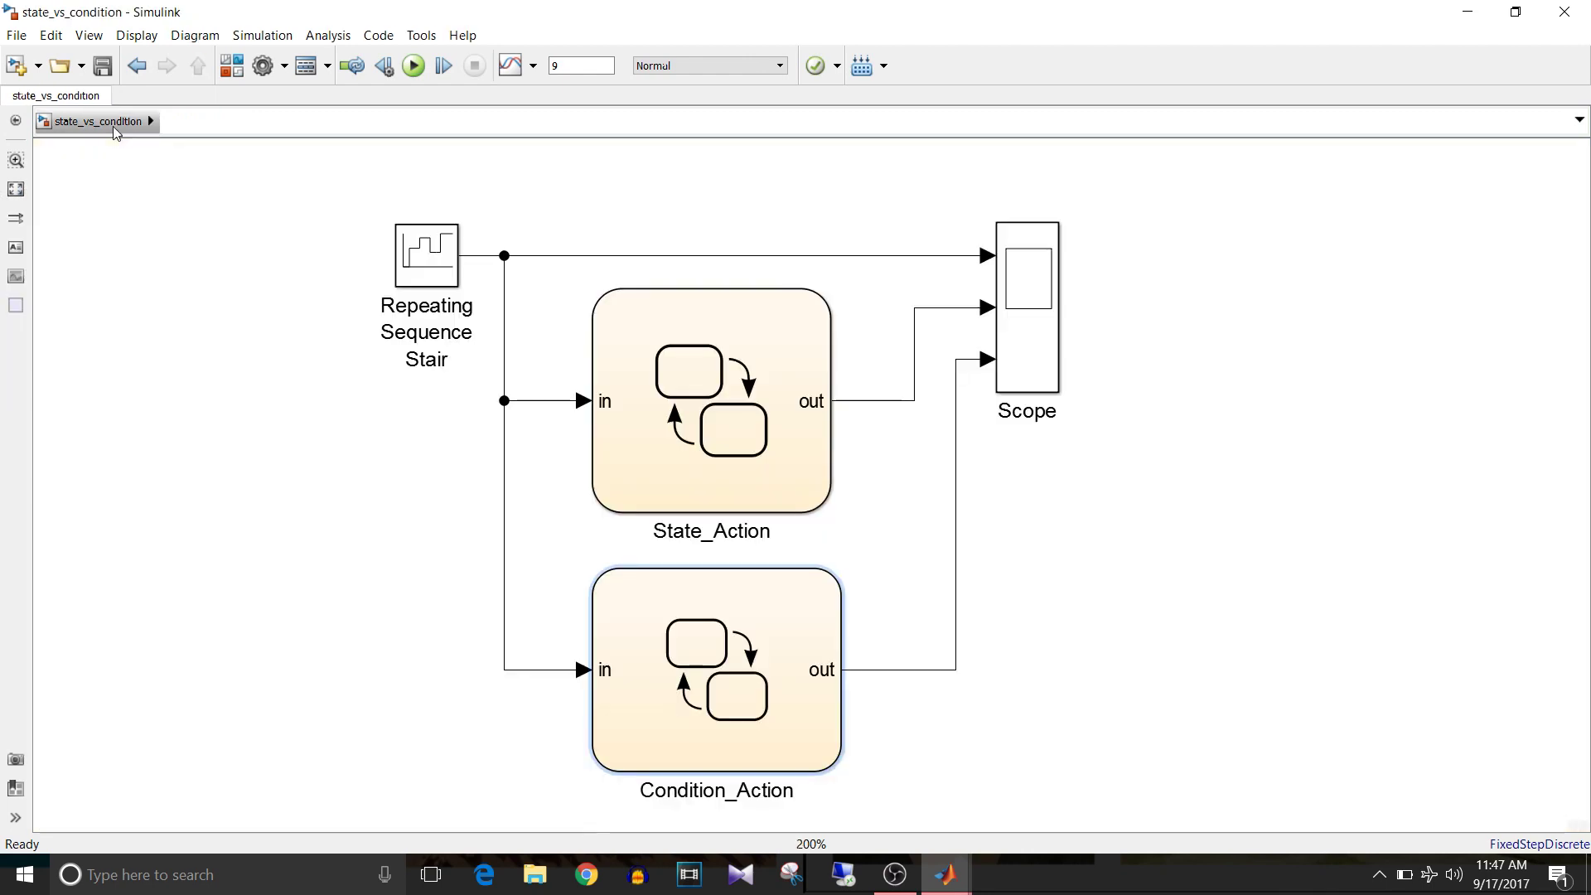
Step: Simulate the model to 9 s and inspect the stair input and both chart outputs on the Scope
click(413, 67)
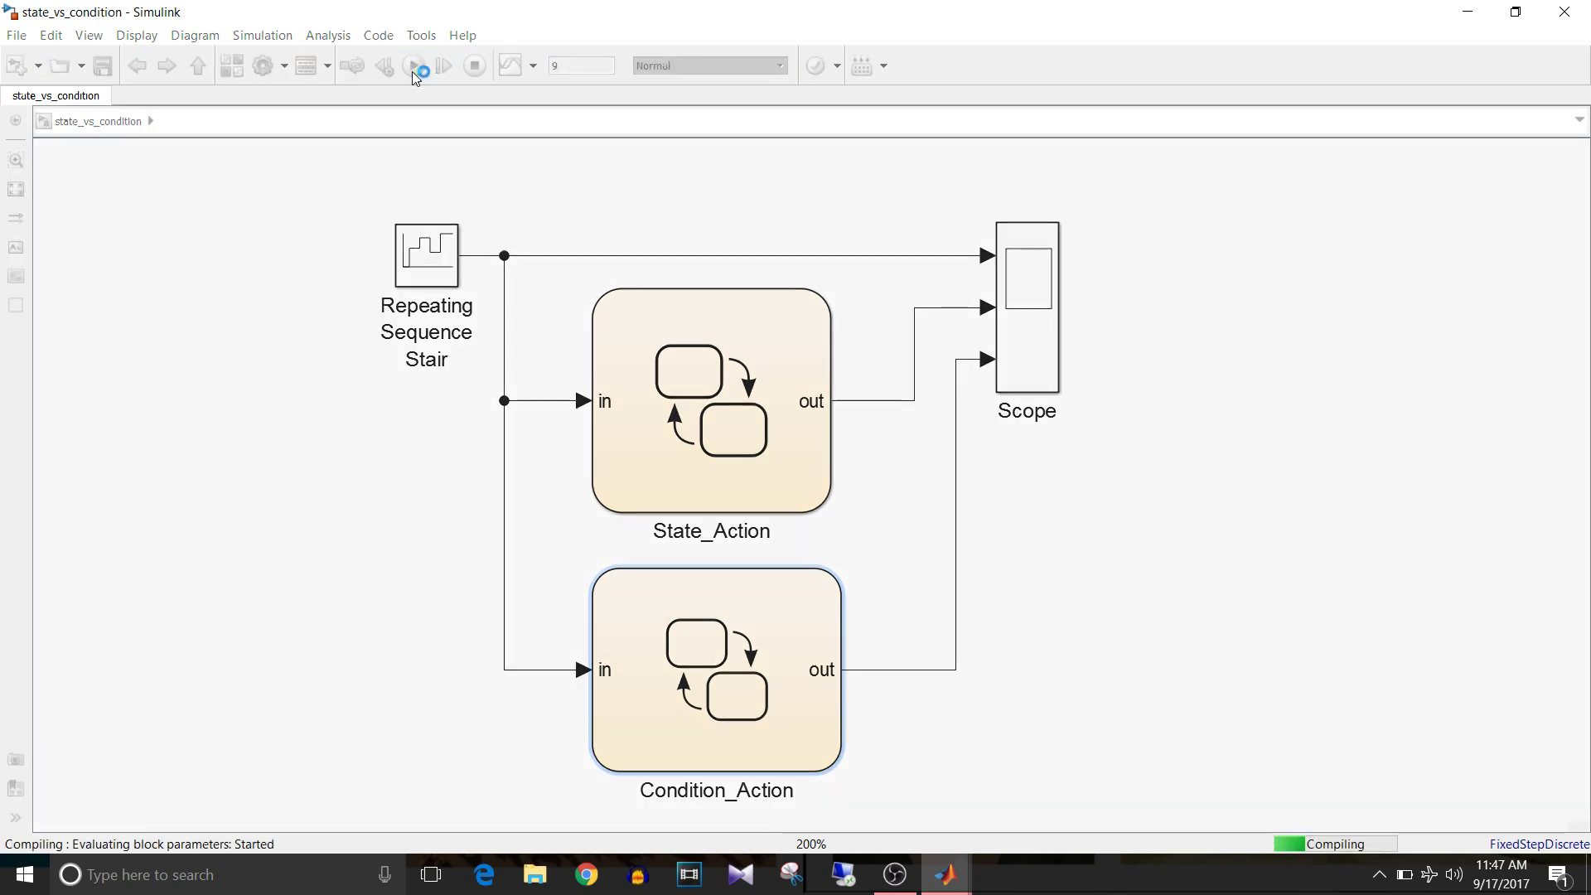
click(1032, 307)
double_click(1033, 307)
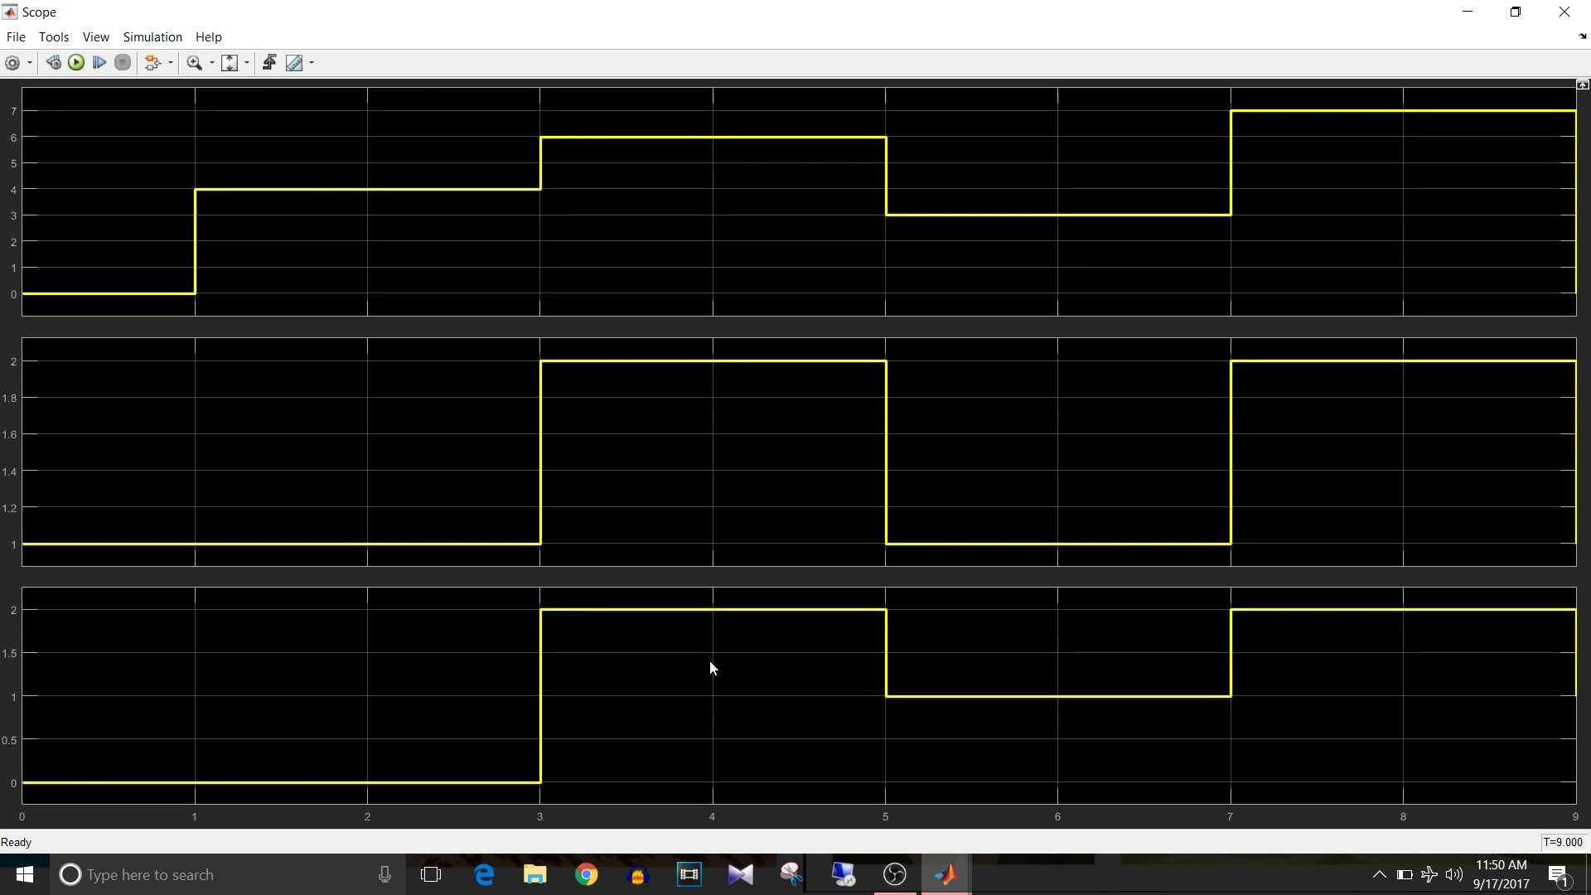
click(1558, 20)
Step: Open the State_Action chart from the top-level model
click(802, 430)
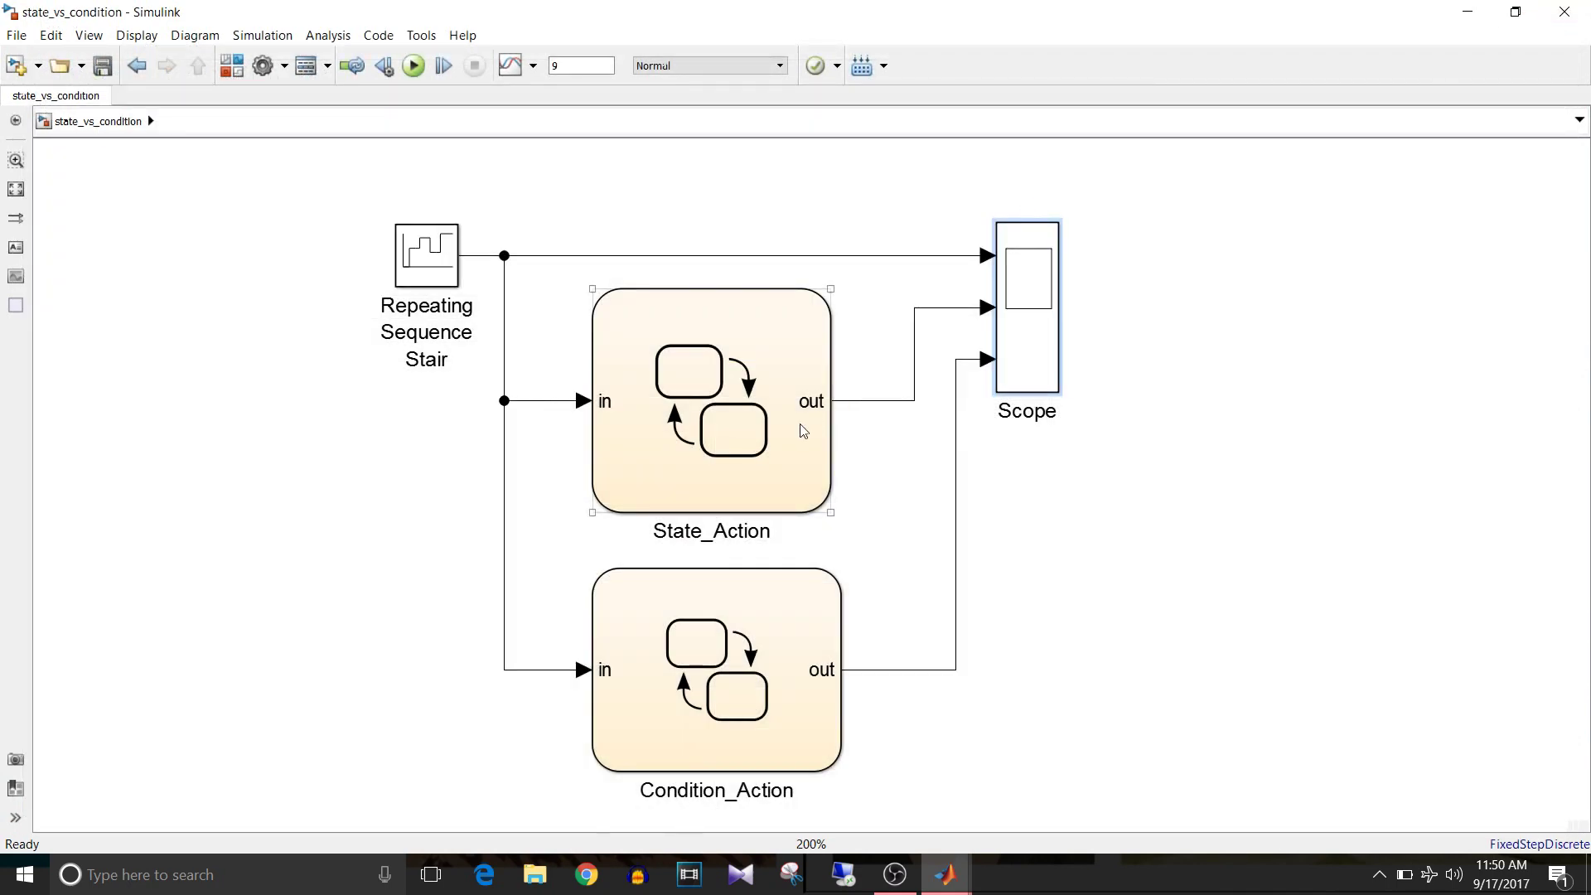
double_click(766, 413)
click(314, 230)
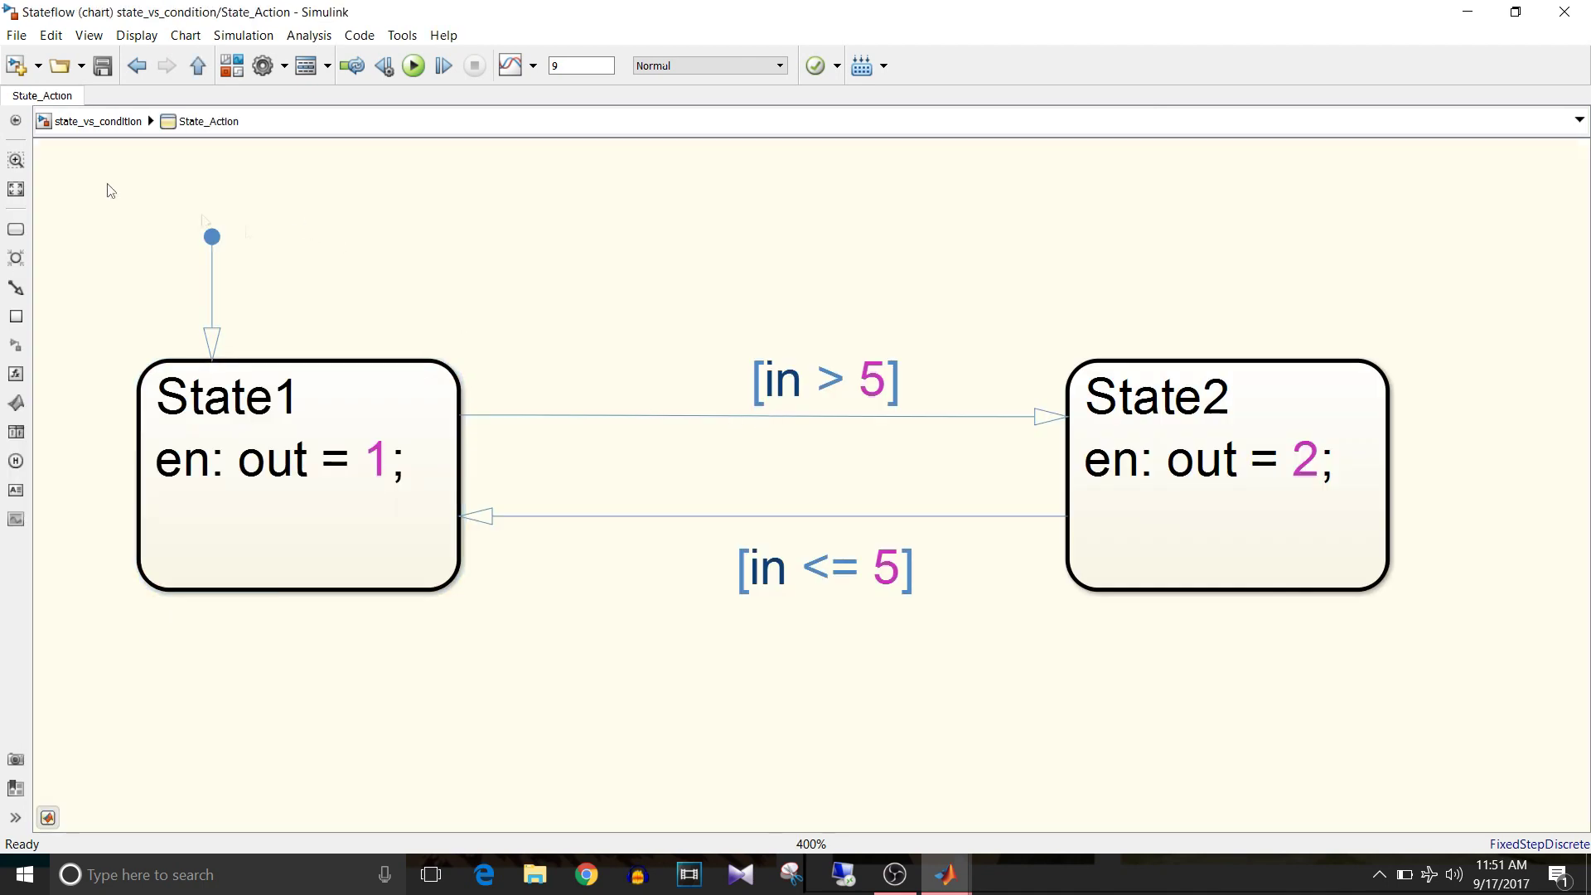
Step: Set Stateflow animation to Slow and start a new simulation run
click(253, 41)
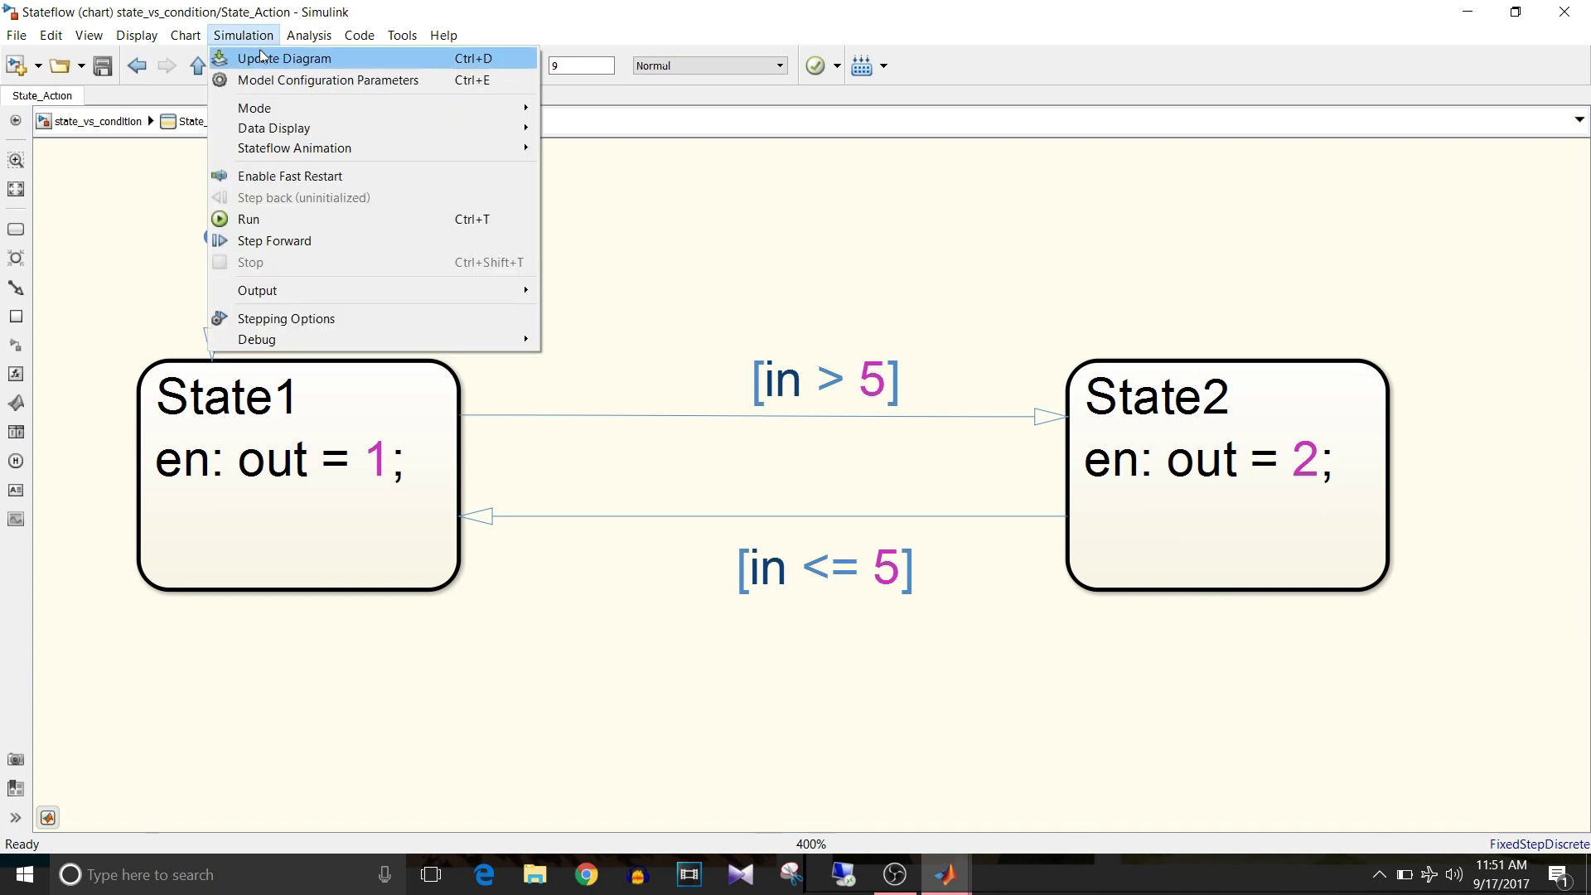
mouse_move(305, 153)
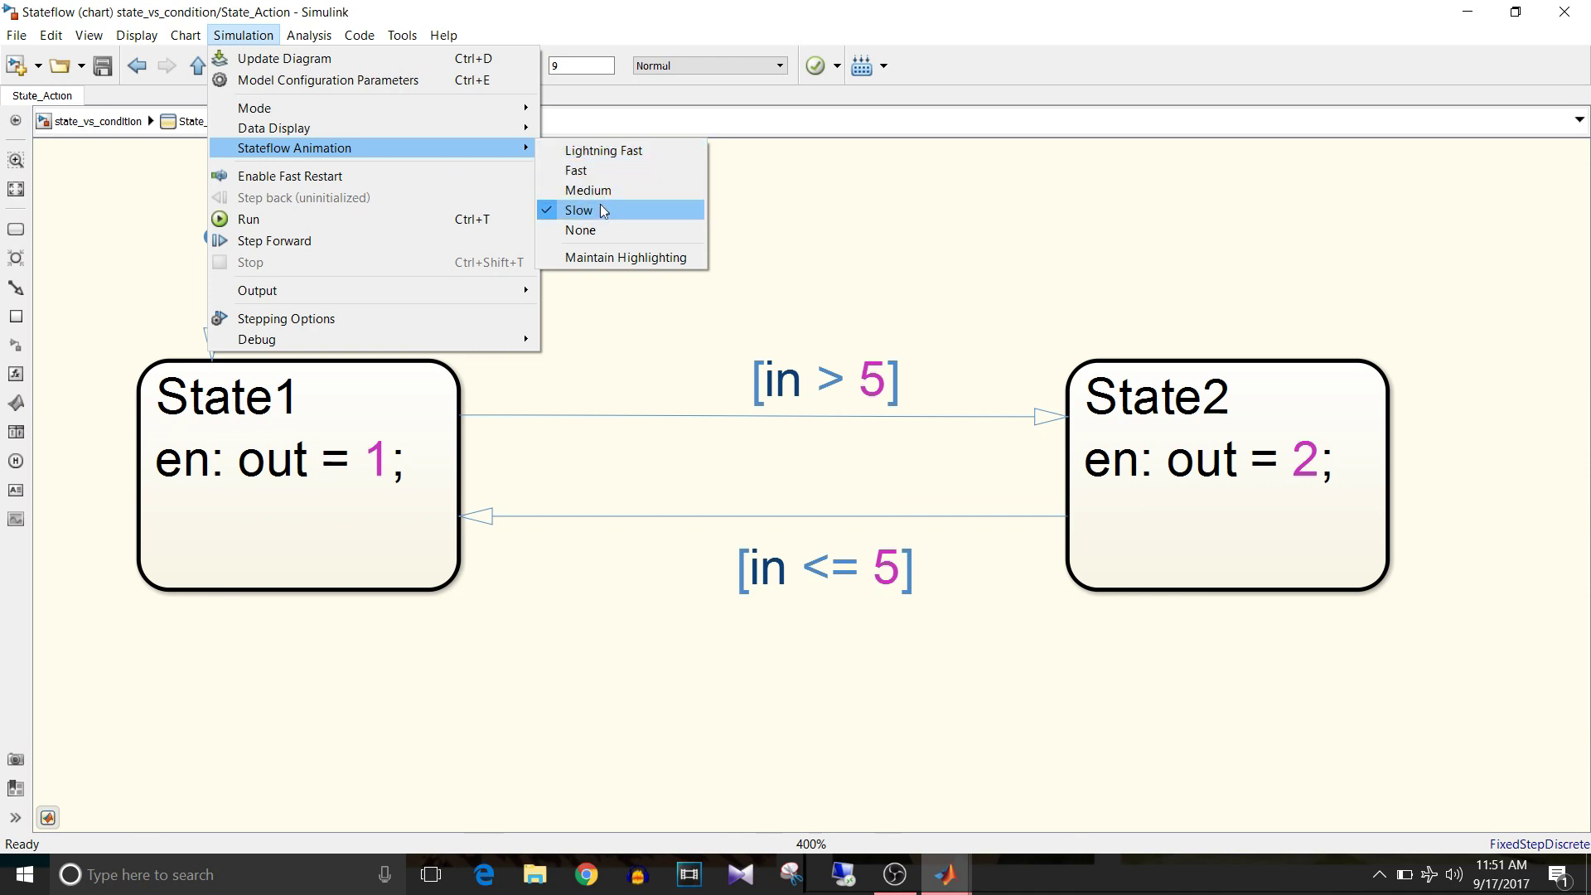
click(809, 200)
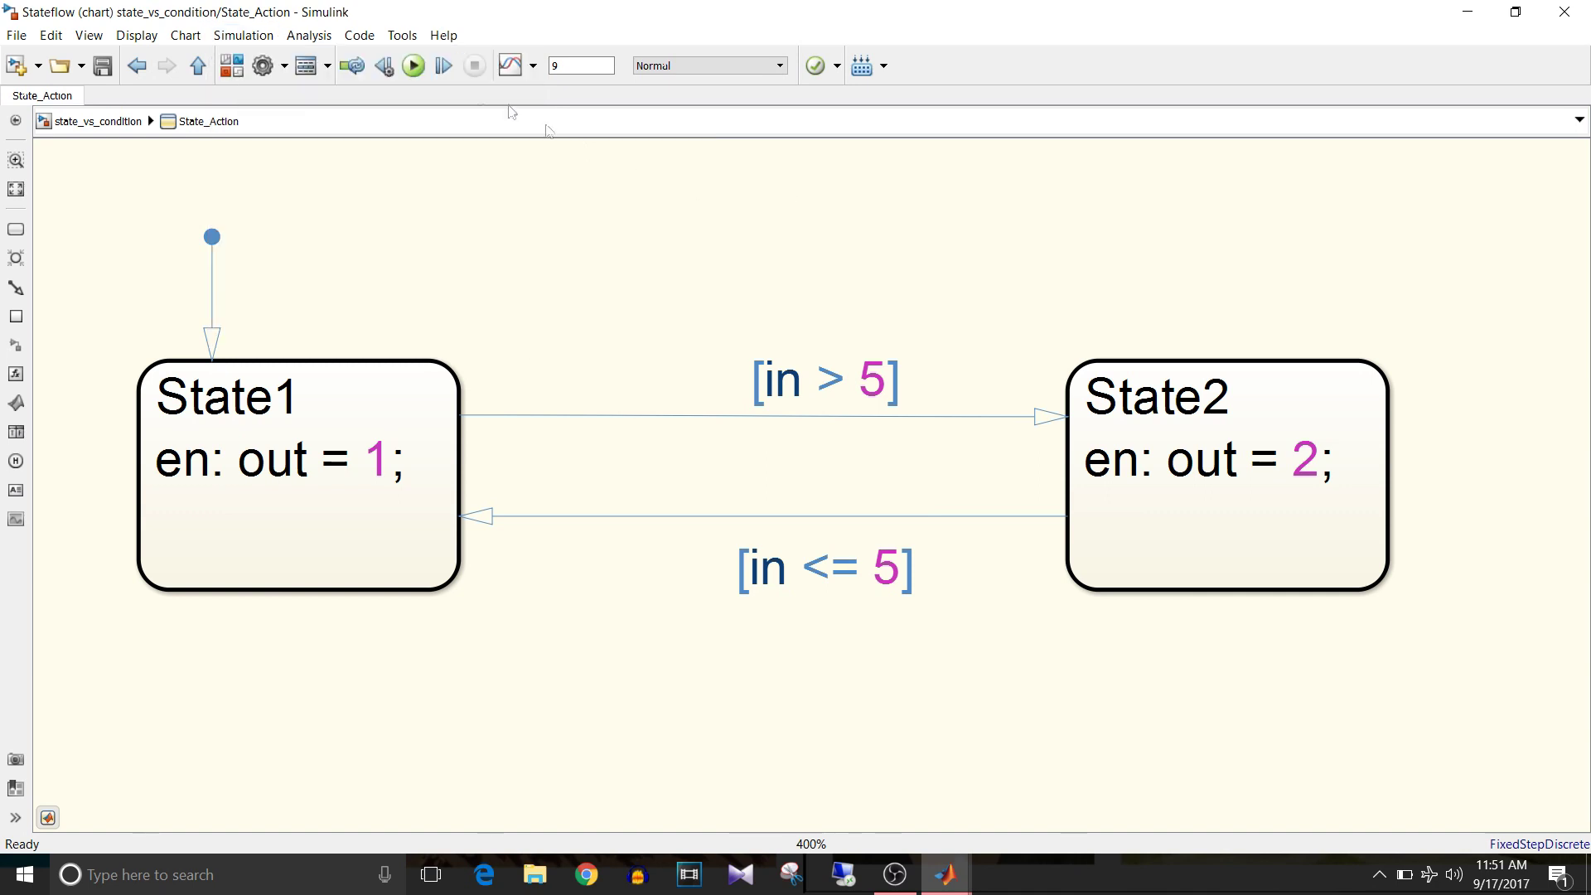
click(413, 66)
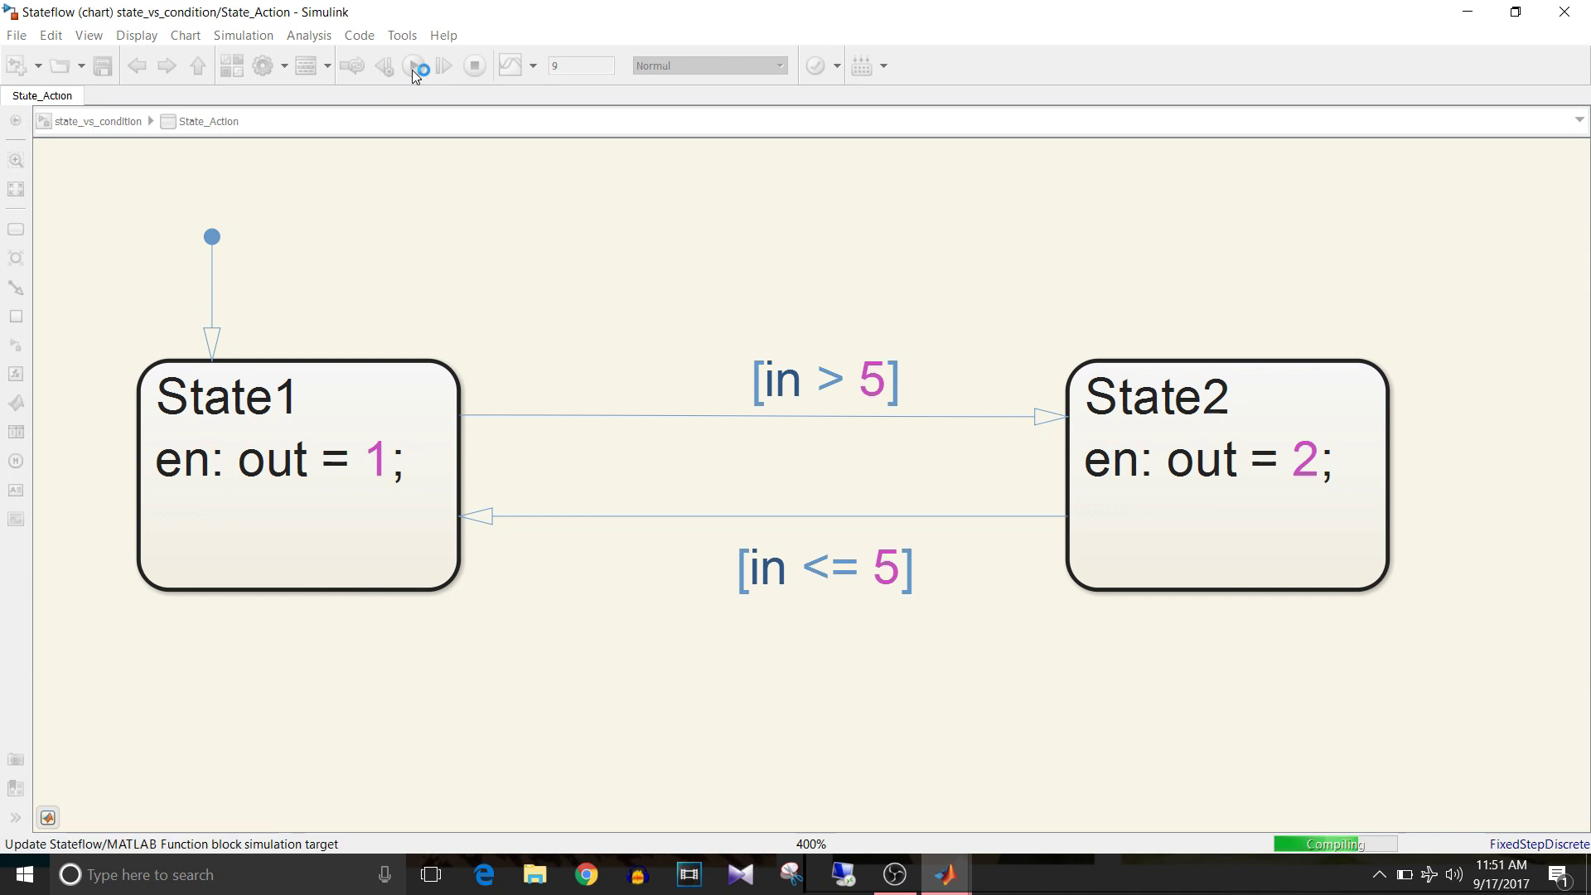